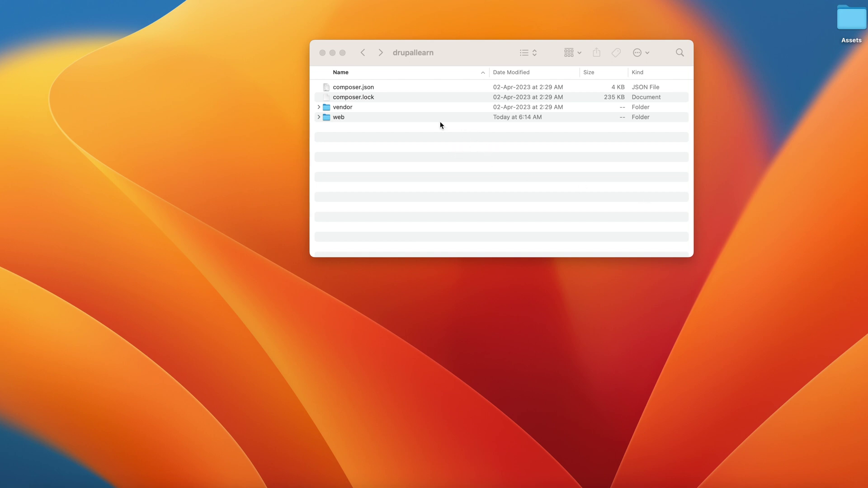
# - In Finder, make a dlearn folder under web/modules/custom and open it
pyautogui.doubleClick(422, 118)
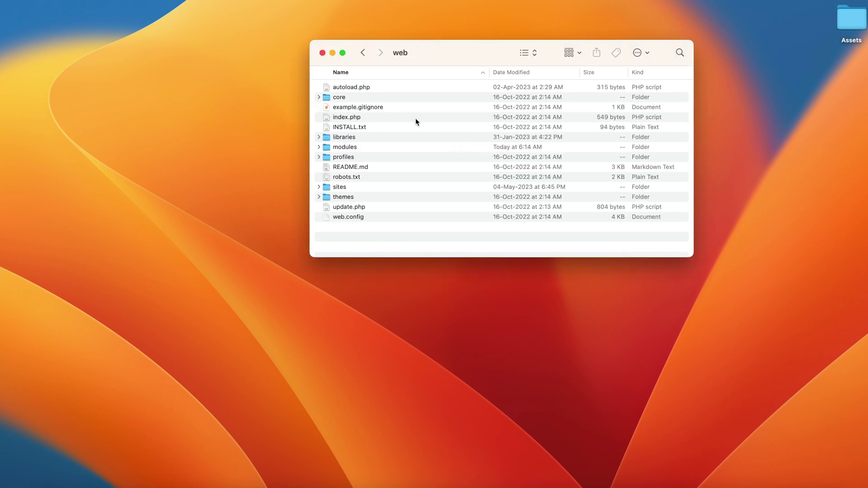
pyautogui.doubleClick(379, 145)
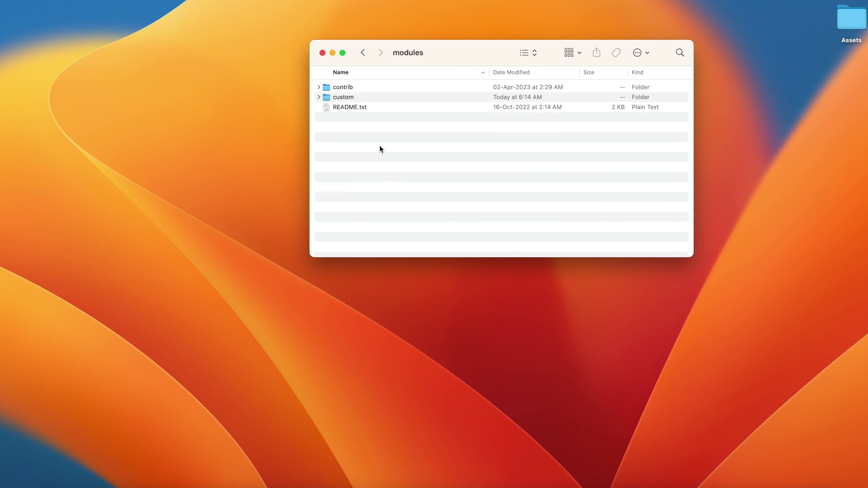
pyautogui.doubleClick(369, 96)
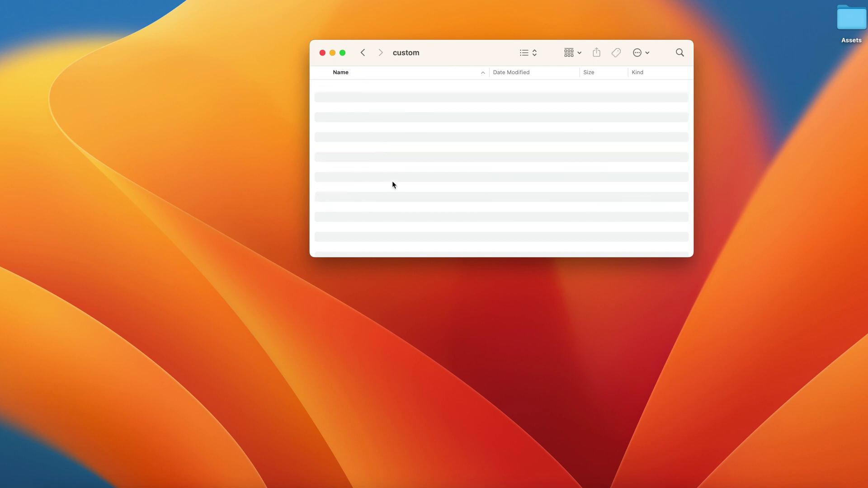
pyautogui.rightClick(420, 133)
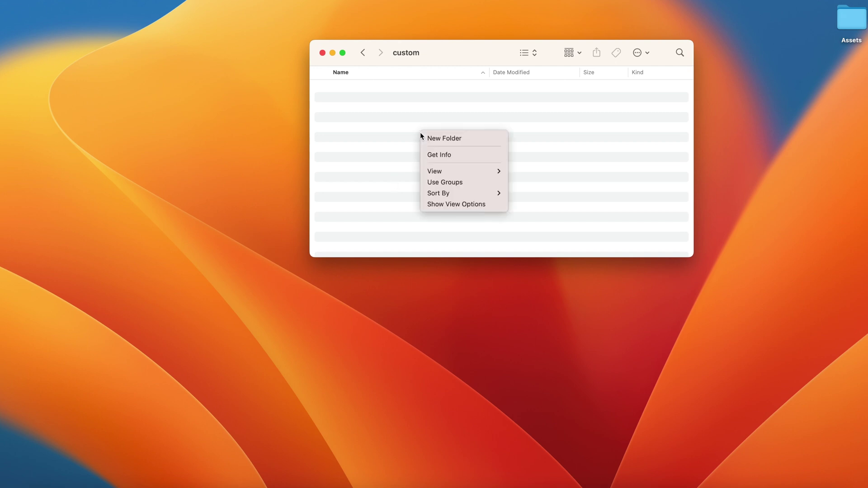
pyautogui.click(450, 140)
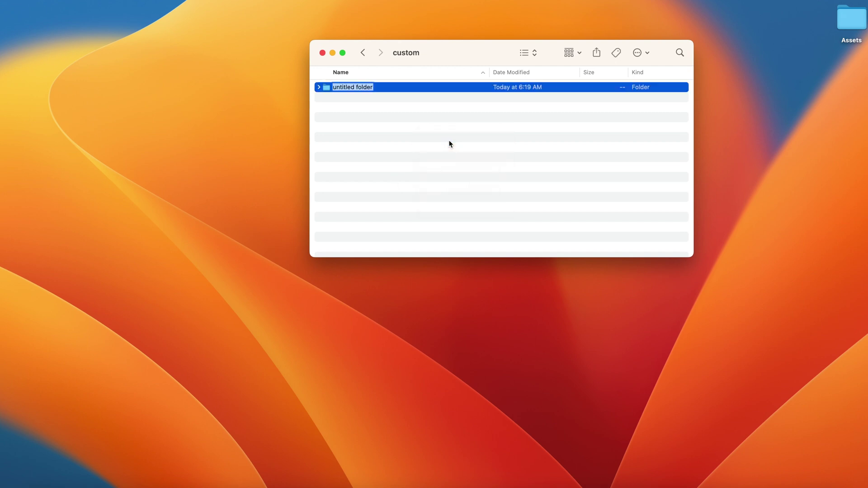
pyautogui.write('d')
pyautogui.write('i')
pyautogui.write('ear')
pyautogui.write('n')
pyautogui.press('Return')
pyautogui.doubleClick(392, 87)
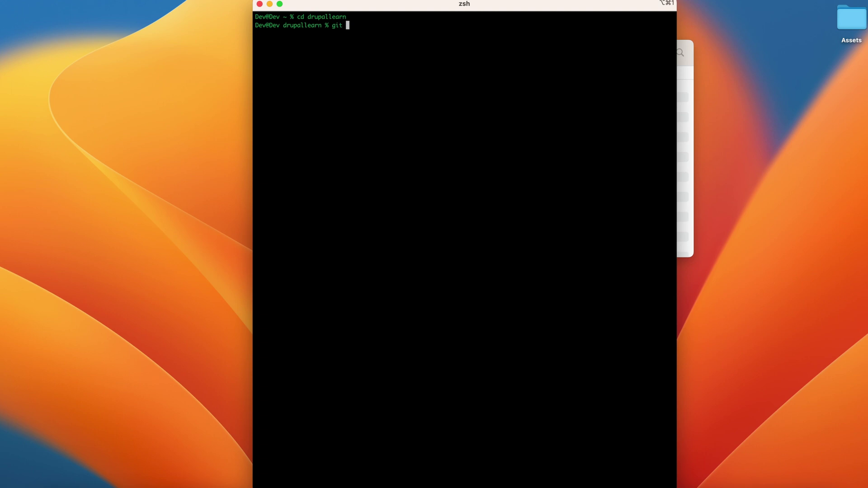
pyautogui.write('status')
# - Run git status, showing two modified .DS_Store files on master
pyautogui.press('Return')
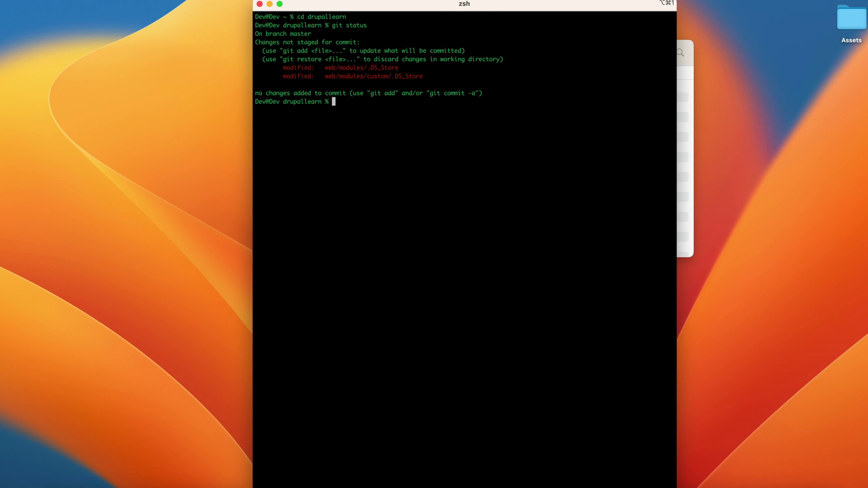
pyautogui.write('g')
pyautogui.write('it checkout -b ')
pyautogui.write('add-')
pyautogui.write('dlear')
pyautogui.write('n-modu')
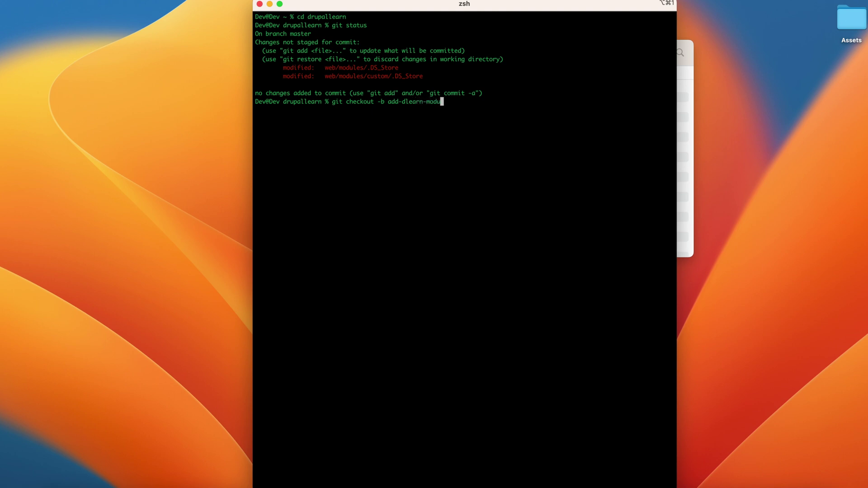
pyautogui.write('le')
# - Create and check out the add-dlearn-module branch with git checkout -b
pyautogui.press('Return')
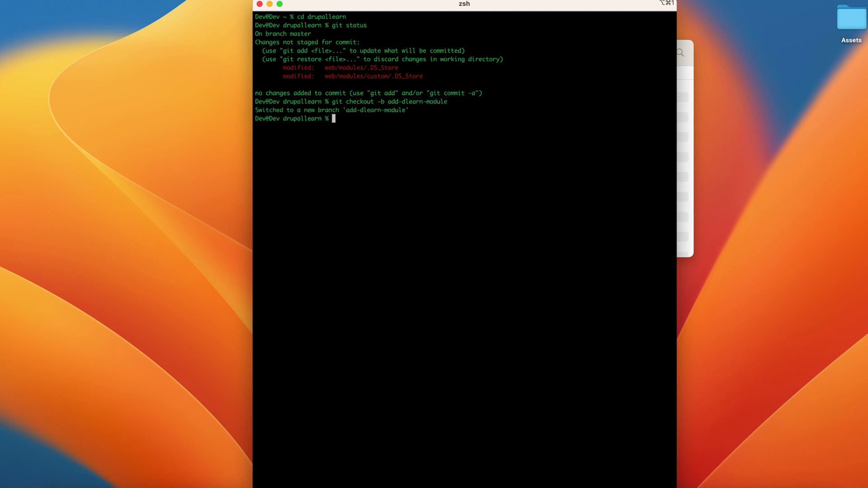
pyautogui.write('g')
pyautogui.write('it status')
# - Run git status to confirm add-dlearn-module with the same two .DS_Store changes
pyautogui.press('Return')
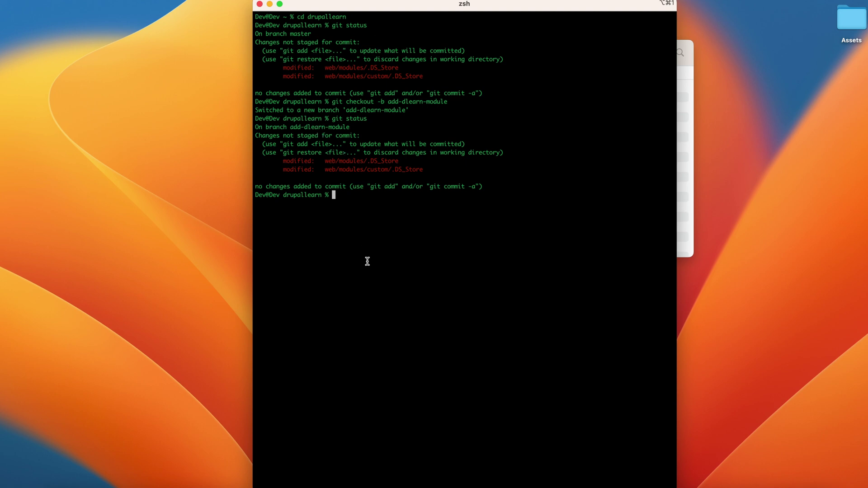
pyautogui.write('cd ')
pyautogui.write('web/mo')
pyautogui.write('dules/')
pyautogui.write('cust')
pyautogui.write('om/')
pyautogui.write('dlearn/')
# - Change into web/modules/custom/dlearn and start editing dlearn.info.yml in vi
pyautogui.press('Return')
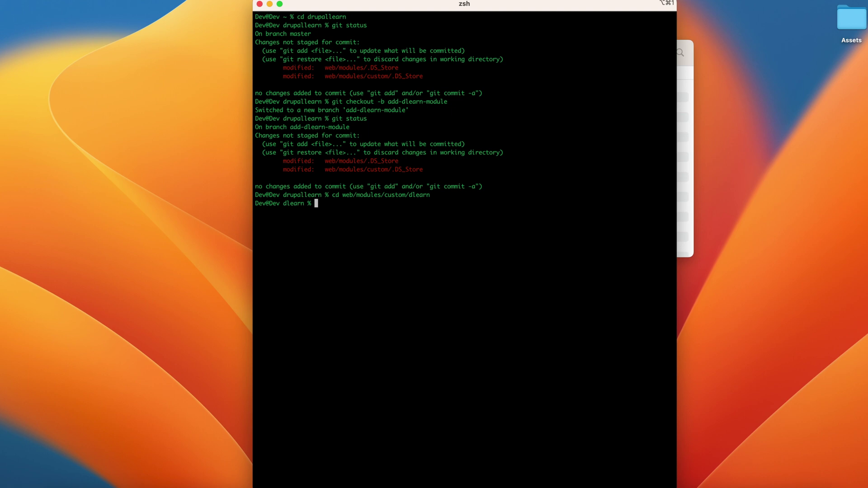
pyautogui.write('vi')
pyautogui.write('dlear')
pyautogui.write('n.info')
pyautogui.write('.')
pyautogui.write('yml')
pyautogui.press('Return')
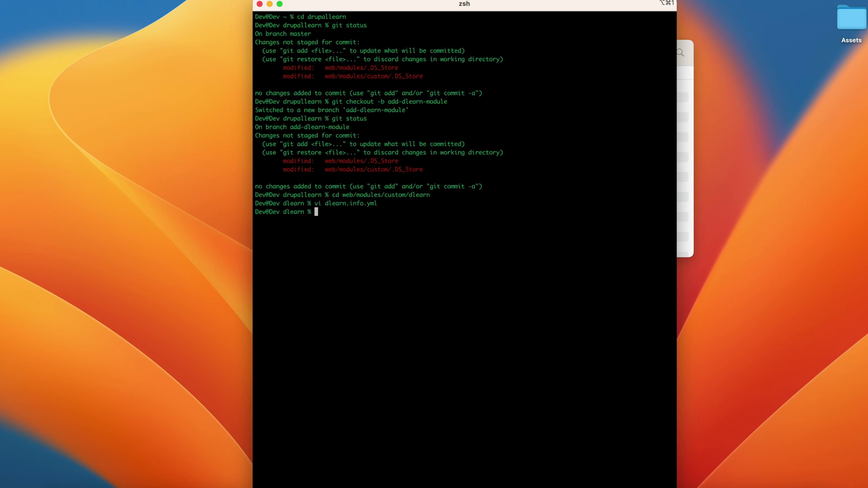
pyautogui.write('git s')
pyautogui.write('tatus')
# - Run git status, check dlearn.info.yml in Finder, then clear the Terminal
pyautogui.press('Return')
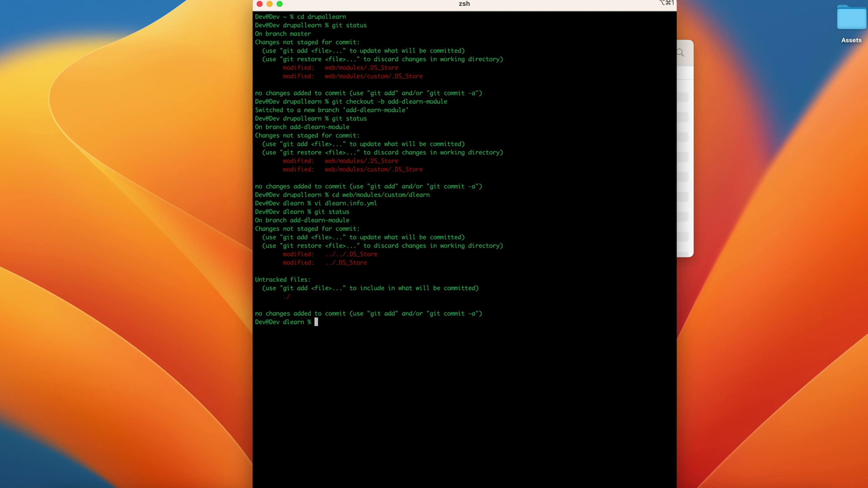
pyautogui.click(687, 111)
pyautogui.click(414, 86)
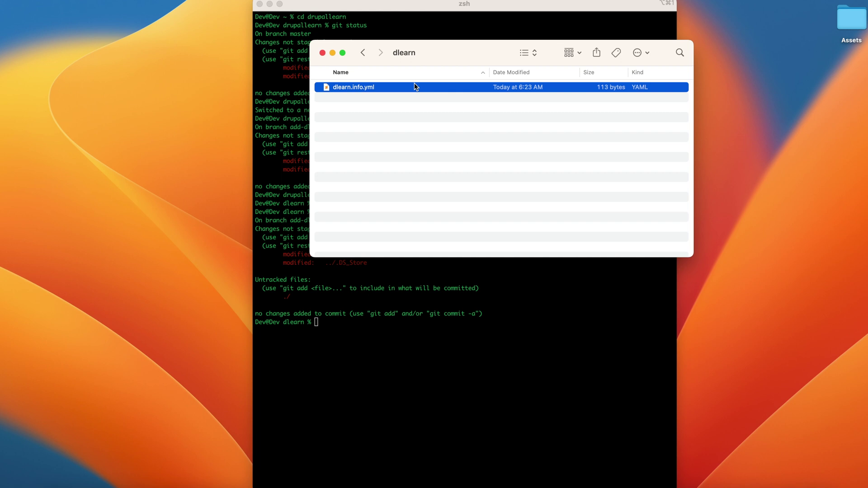
pyautogui.click(370, 129)
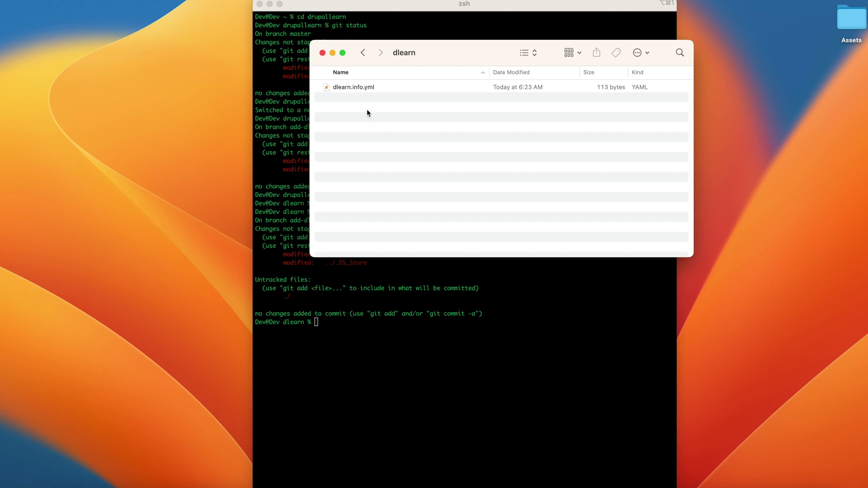
pyautogui.click(358, 352)
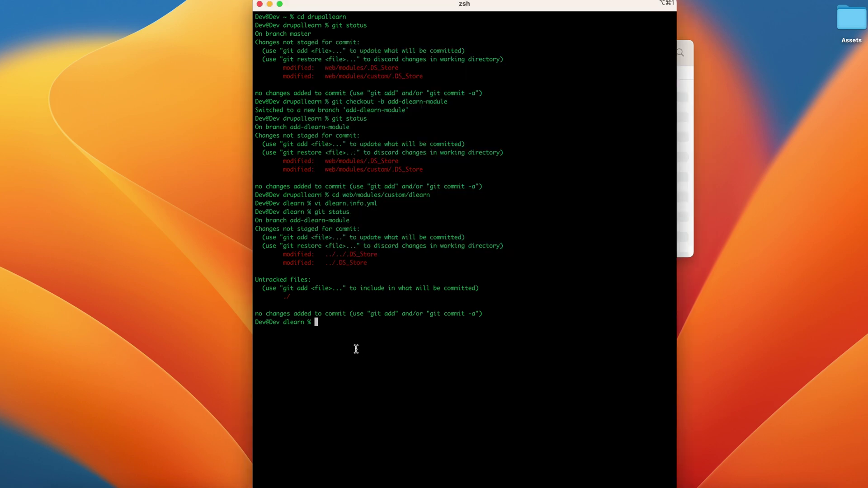
pyautogui.hotkey('ctrl', 'l')
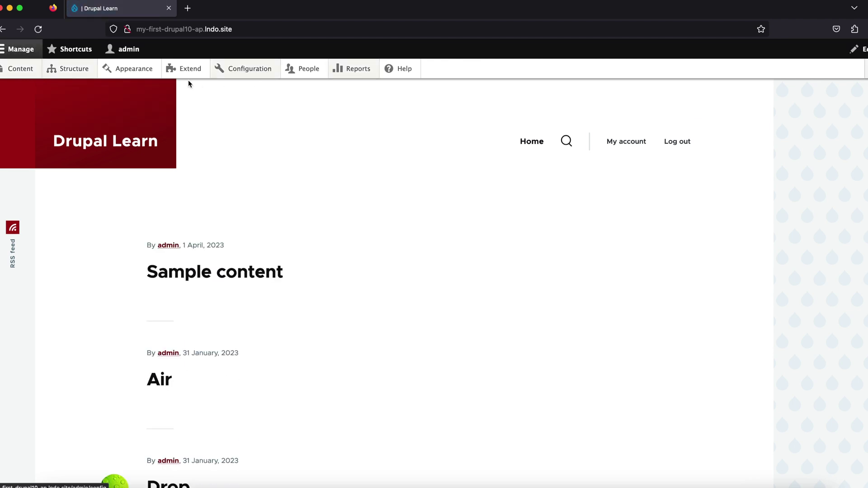
# - Filter Drupal's Extend page by 'dle' and expand the Dlearn module's details
pyautogui.click(198, 74)
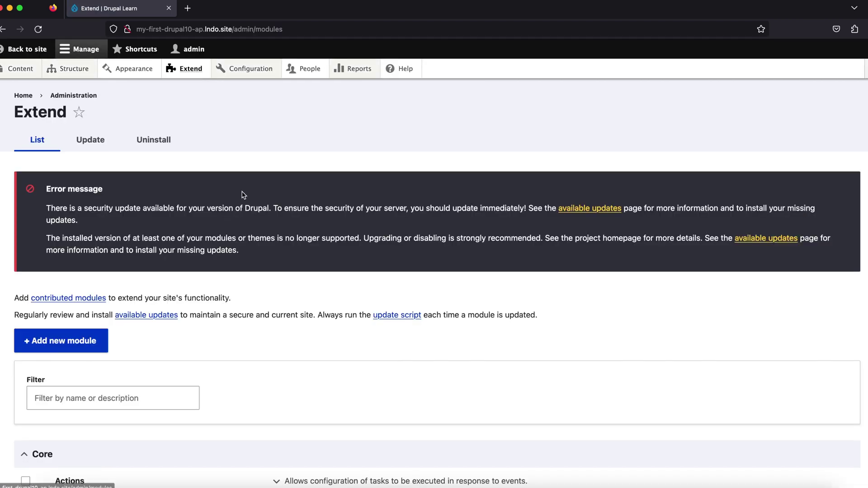
pyautogui.scroll(-5, 242, 195)
pyautogui.scroll(-1, 163, 203)
pyautogui.click(158, 234)
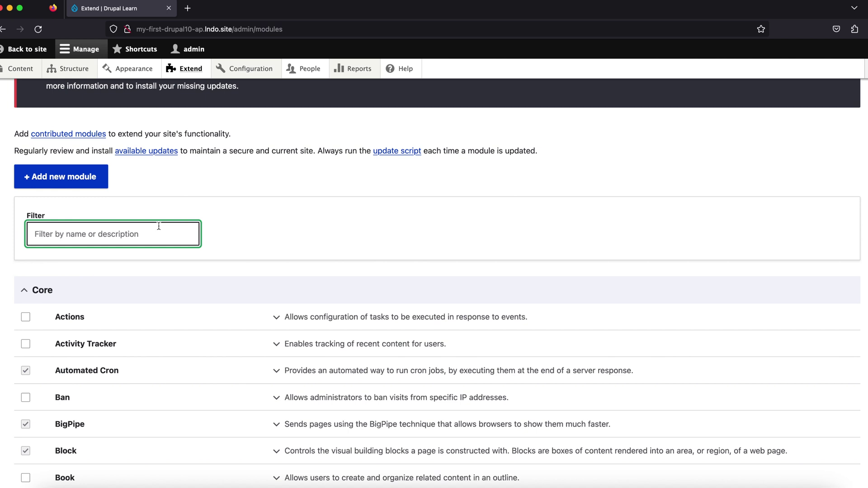
pyautogui.write('dke')
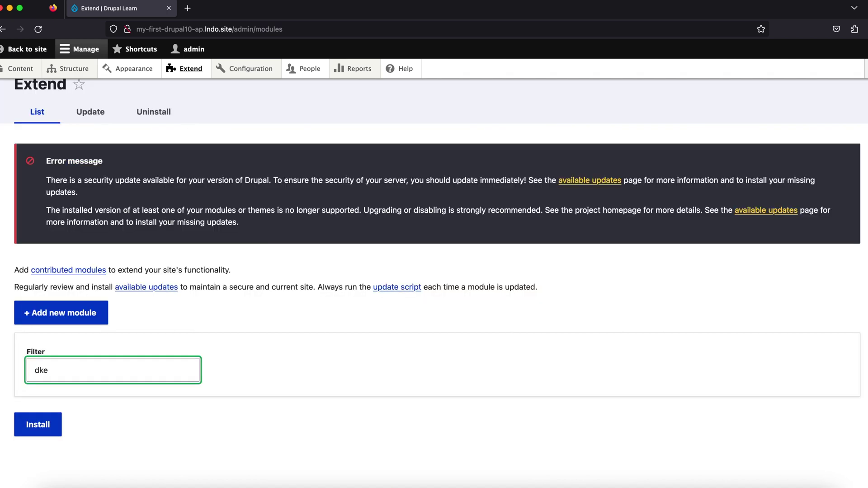
pyautogui.press('BackSpace')
pyautogui.press('BackSpace')
pyautogui.write('le')
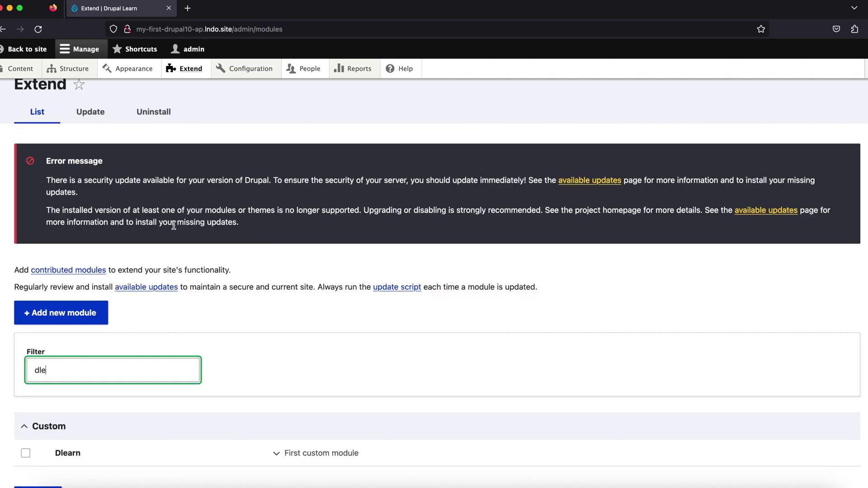
pyautogui.scroll(-2, 314, 260)
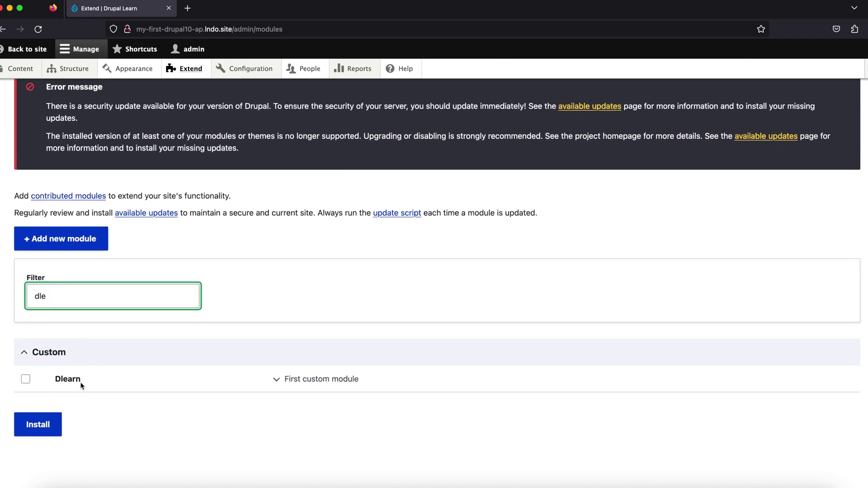
pyautogui.click(277, 379)
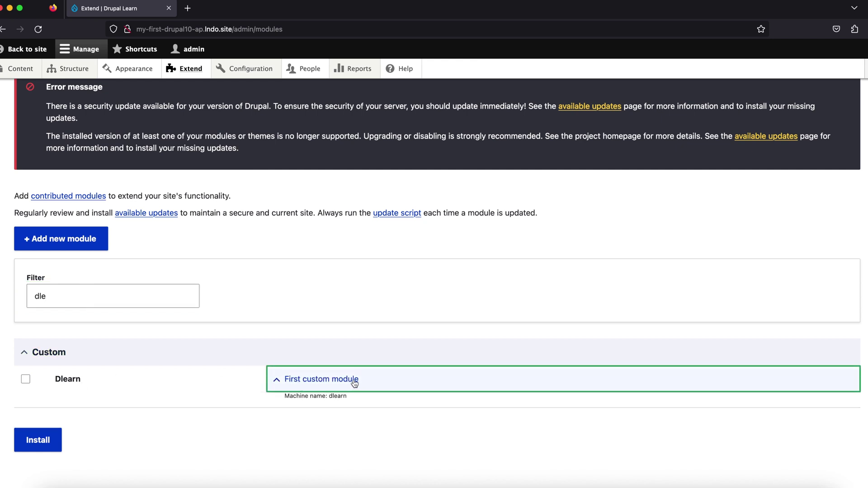
# - Tick and install Dlearn, then filter by 'dle' to verify it's checked
pyautogui.click(25, 379)
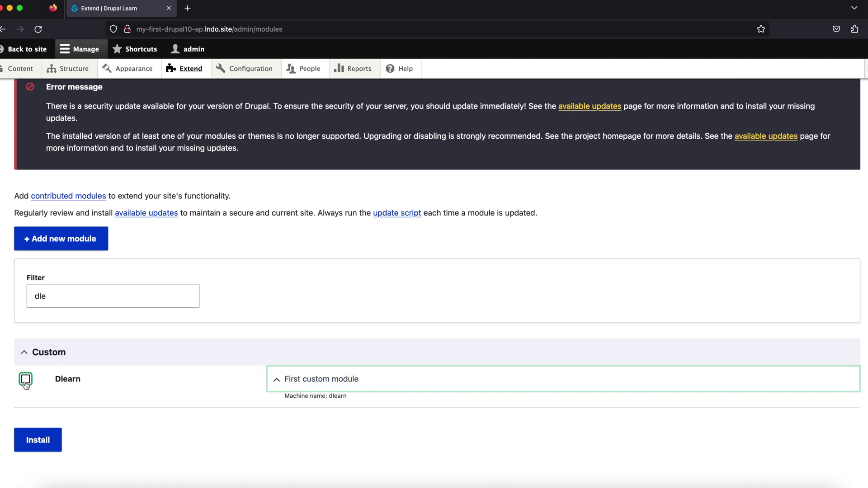
pyautogui.click(37, 440)
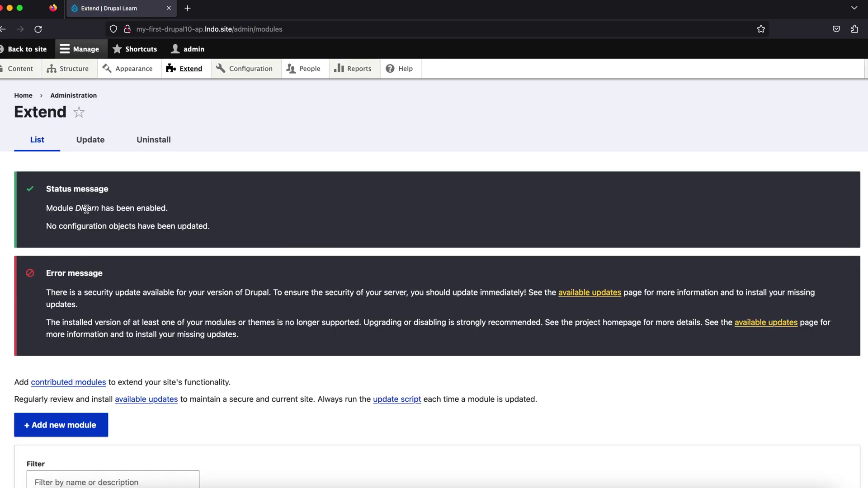
pyautogui.moveTo(46, 208); pyautogui.dragTo(214, 213)
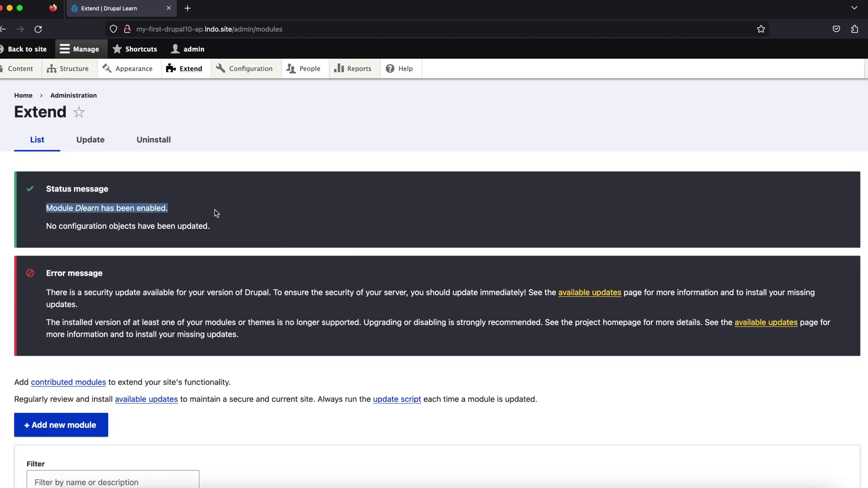
pyautogui.scroll(-1, 214, 213)
pyautogui.scroll(-4, 168, 219)
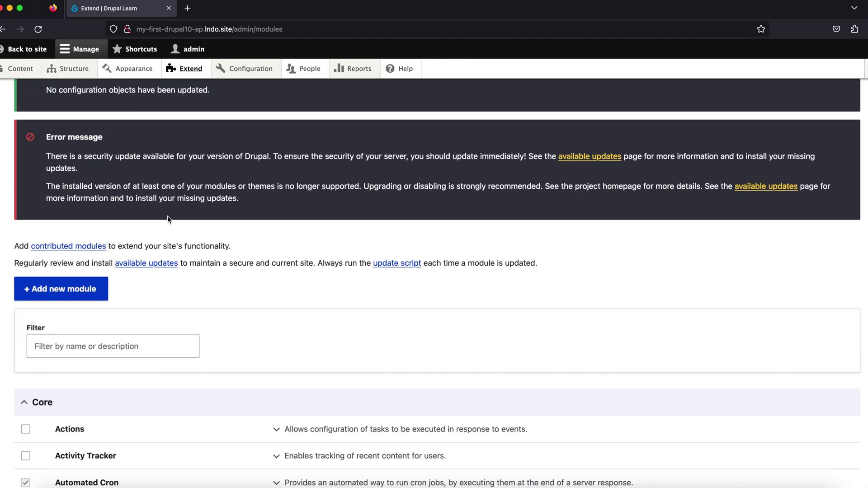
pyautogui.scroll(-2, 167, 219)
pyautogui.click(114, 274)
pyautogui.write('d')
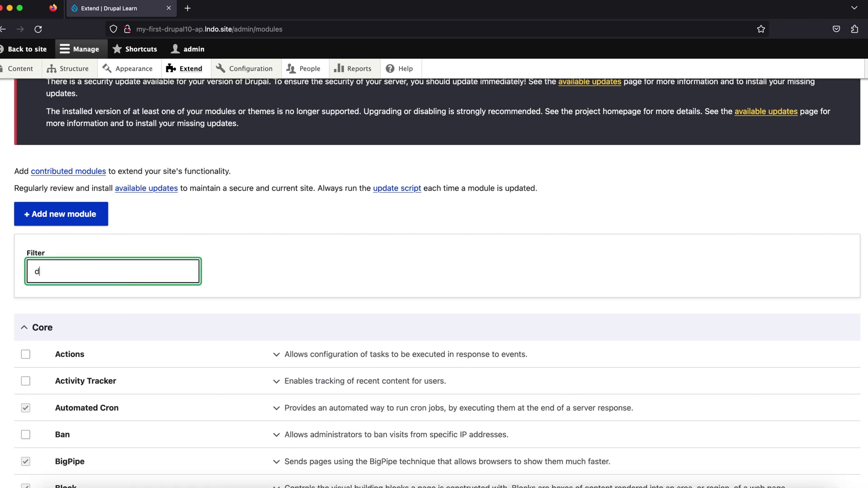
pyautogui.write('le')
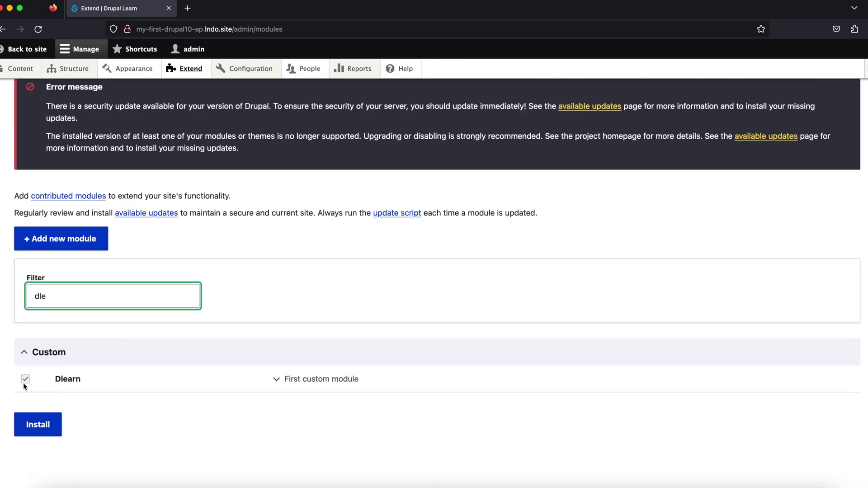